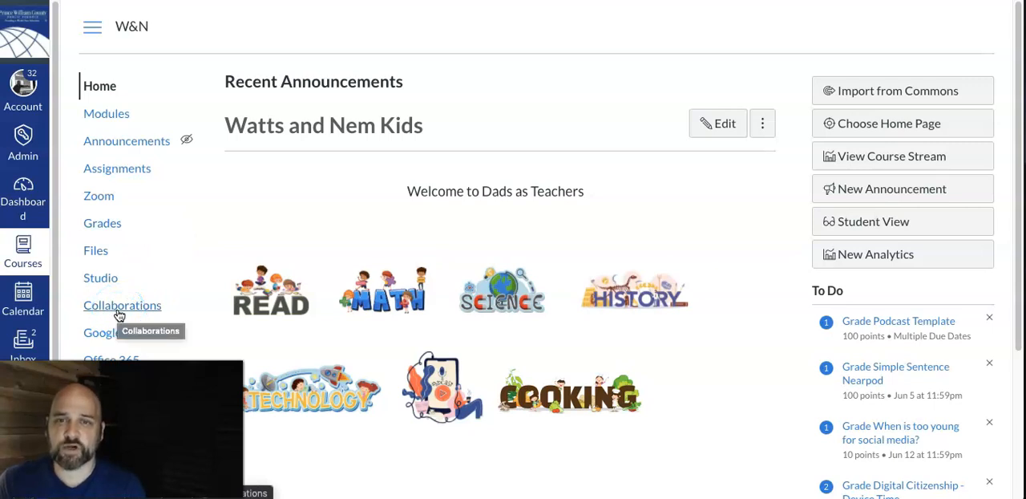
Step: Open the course's Collaborations page and start a new Microsoft Office 365 collaboration
mouse_move(189, 152)
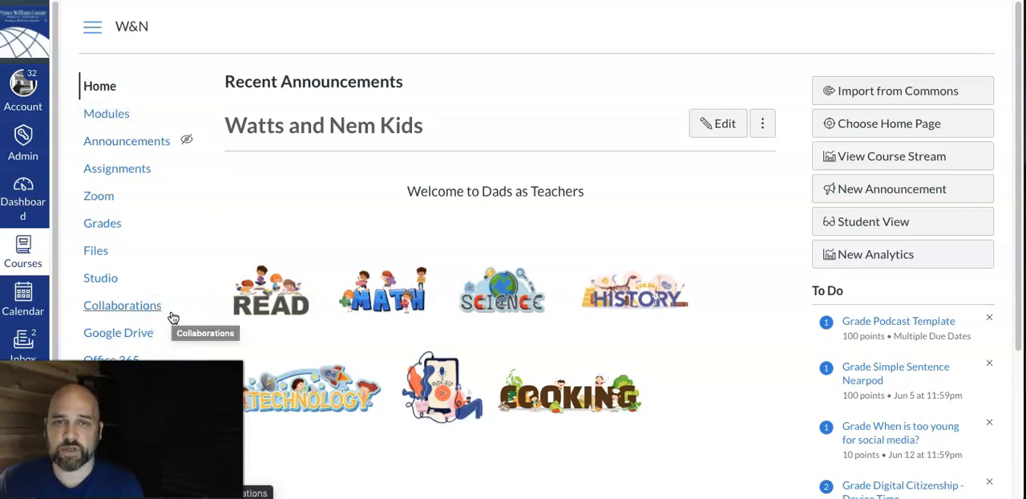
left_click(141, 313)
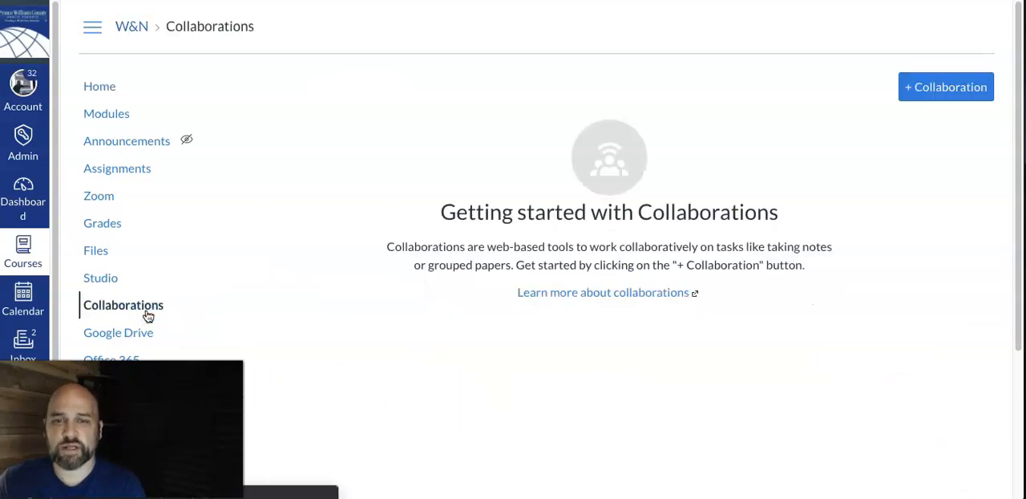
left_click(918, 94)
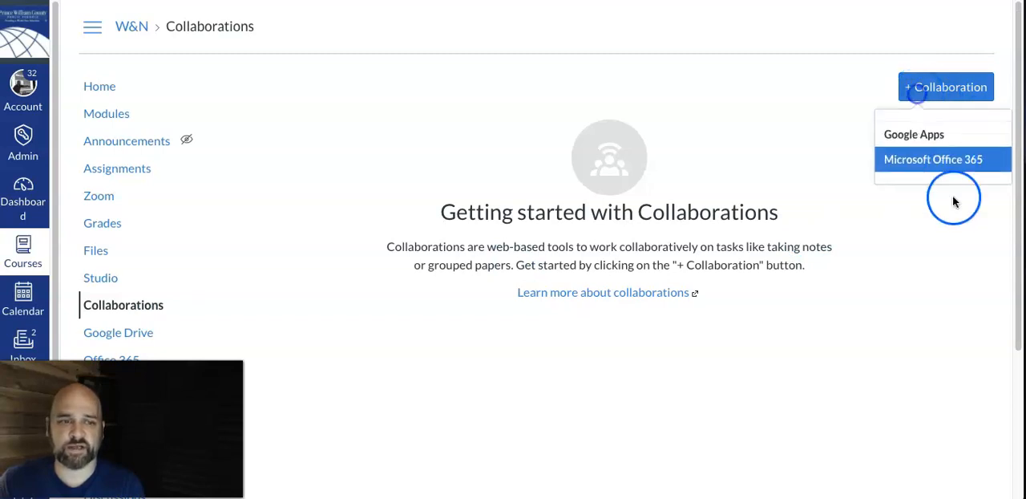
left_click(900, 157)
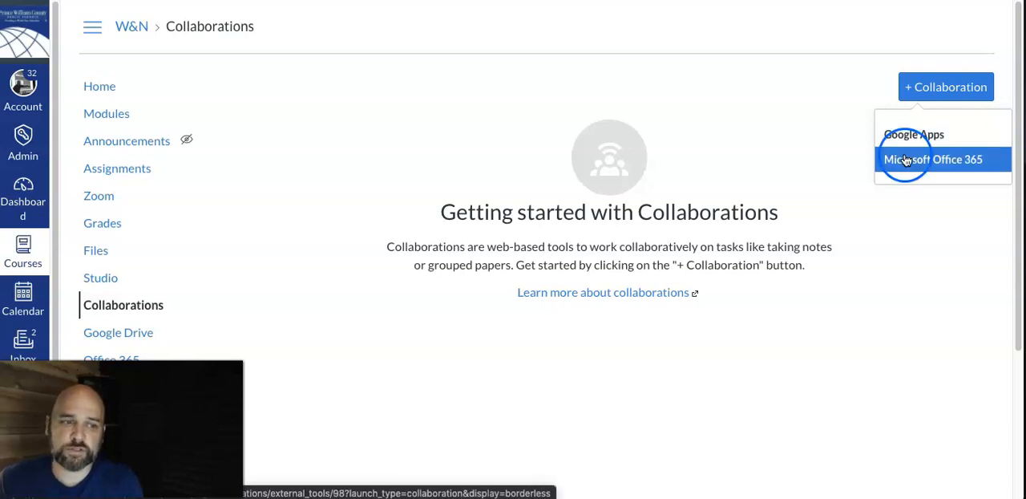
left_click(938, 184)
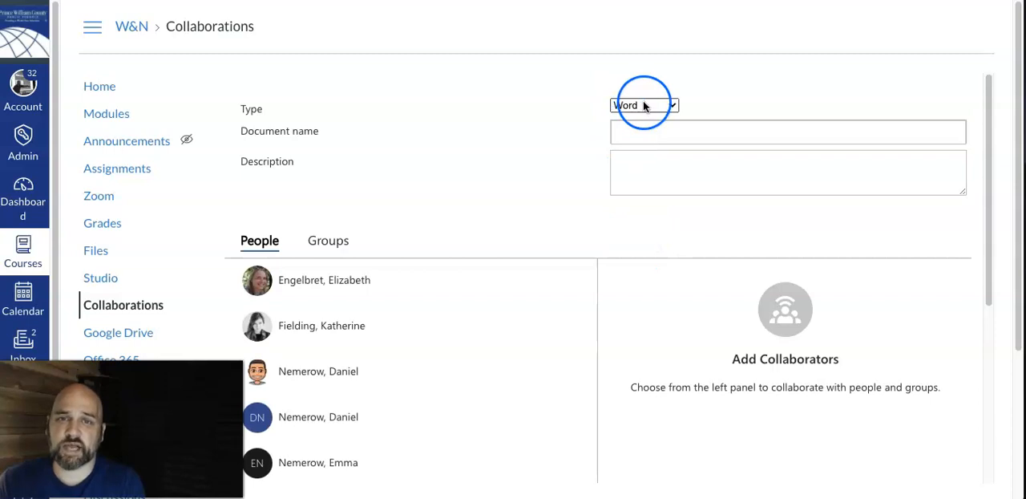
Step: Keep Word as the collaboration type and name the document Summer Vacation
left_click(643, 105)
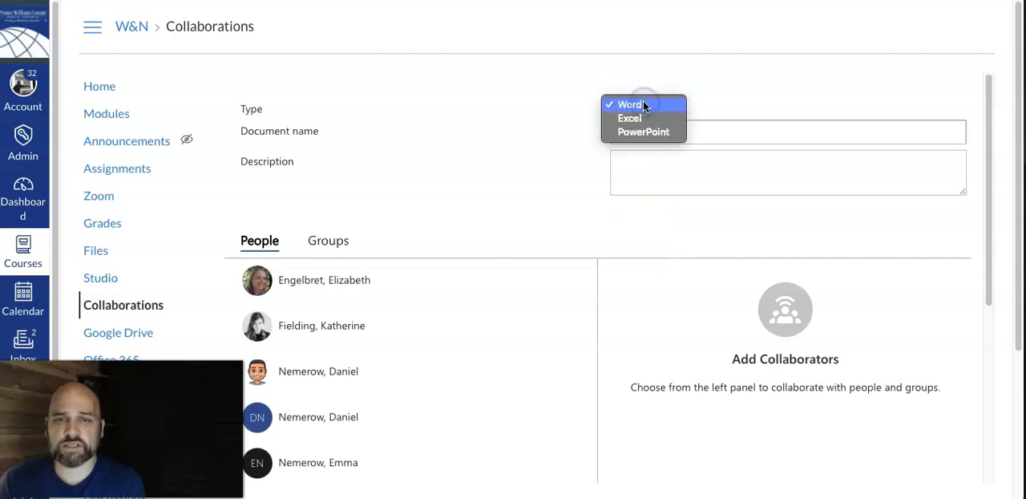
left_click(693, 133)
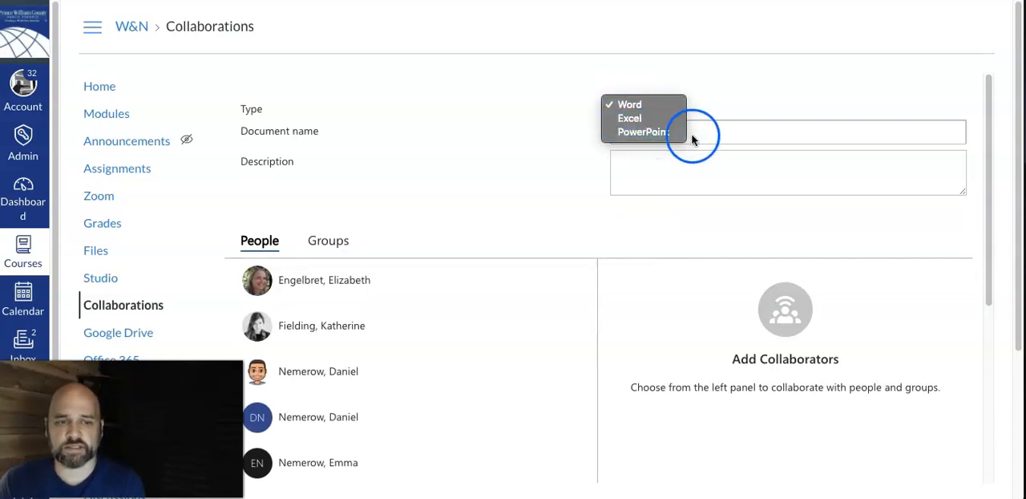
left_click(687, 165)
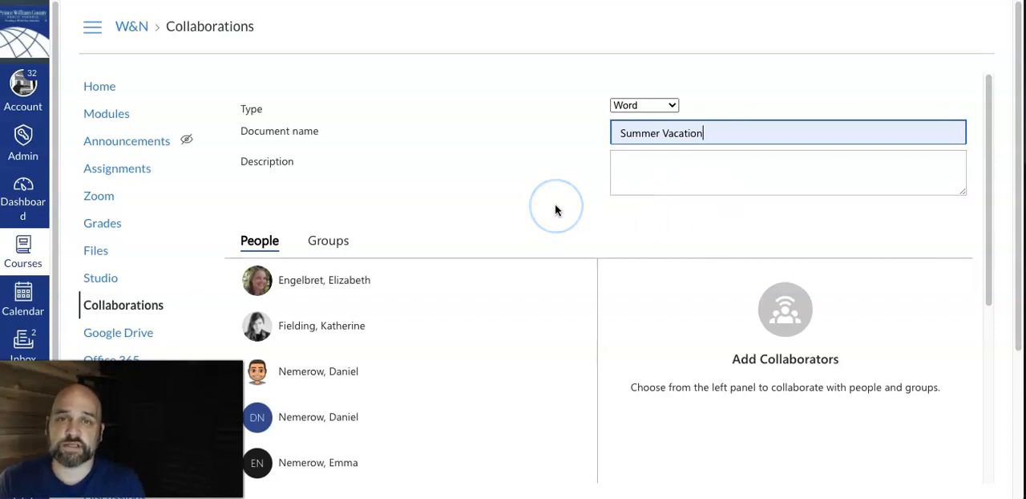
Step: Add the first three people in the list as collaborators, and remove all three again
left_click(353, 279)
left_click(343, 280)
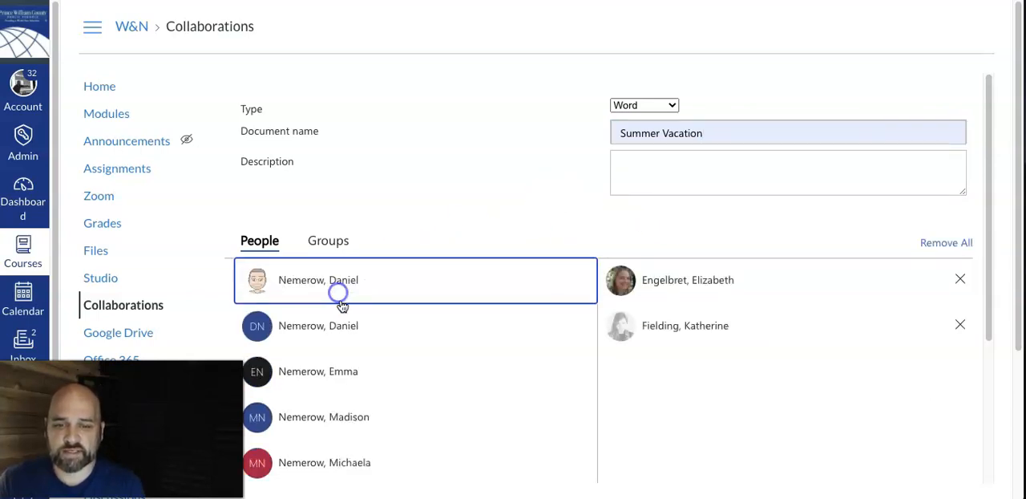
left_click(343, 292)
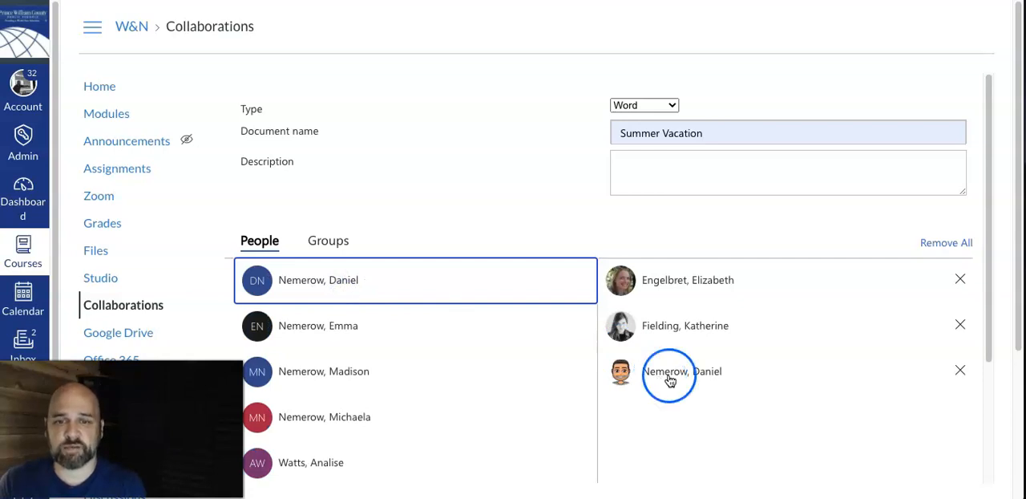
left_click(960, 278)
left_click(963, 277)
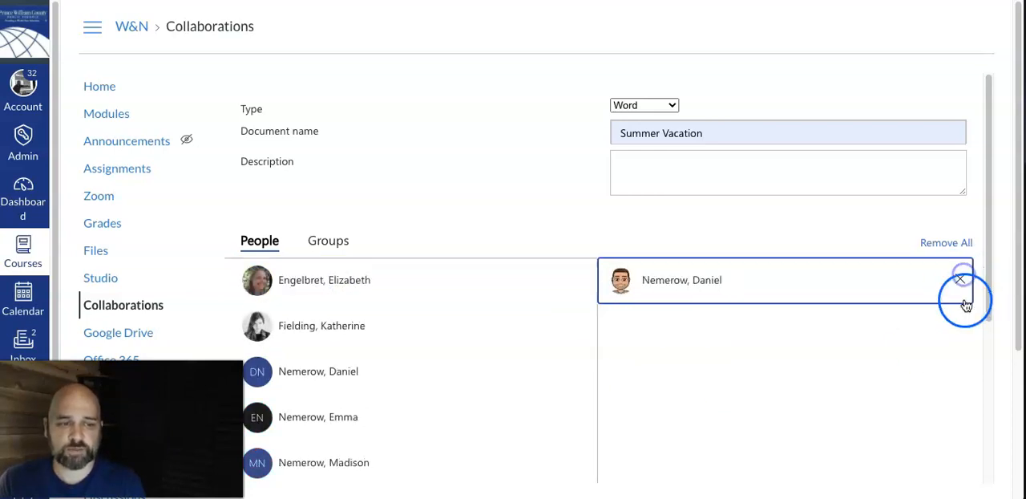
left_click(960, 279)
Step: Add two other course members as collaborators, and take both off the collaborator list again
left_click(338, 453)
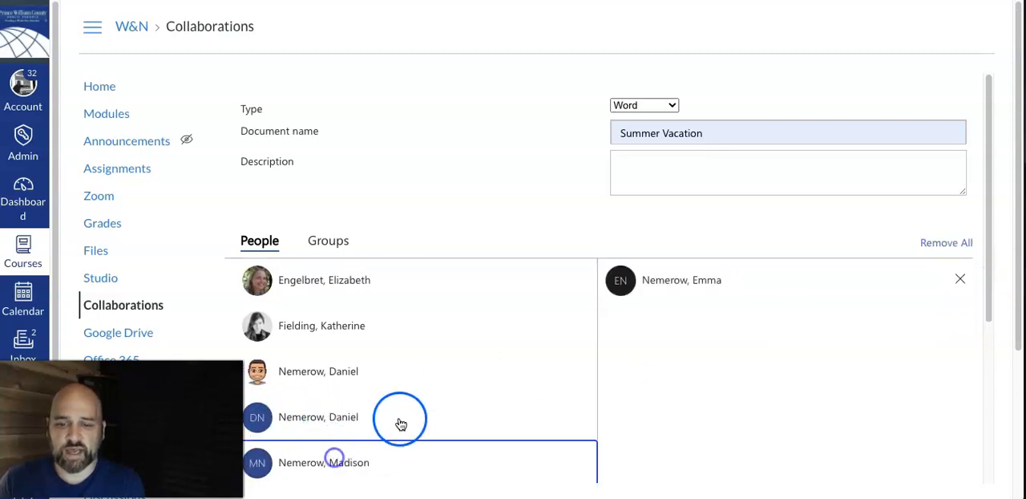
left_click(382, 433)
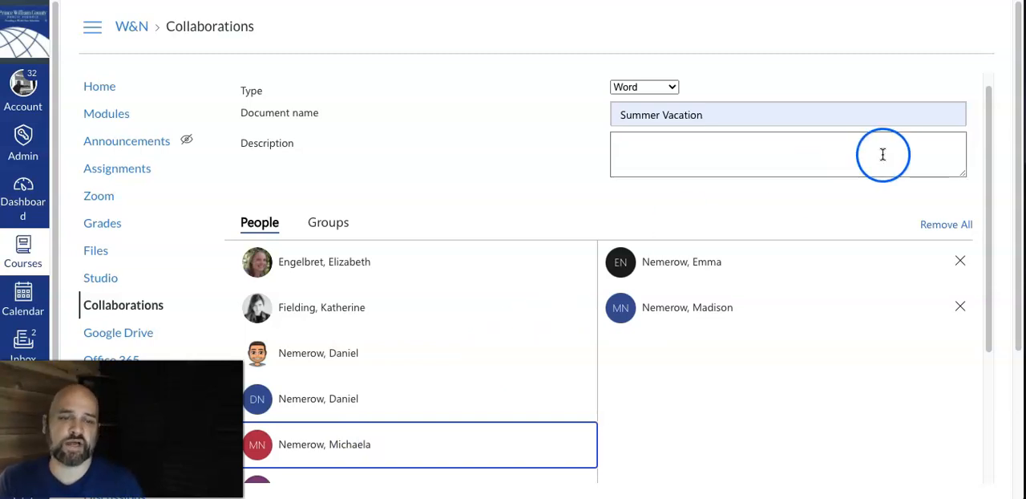
left_click(961, 306)
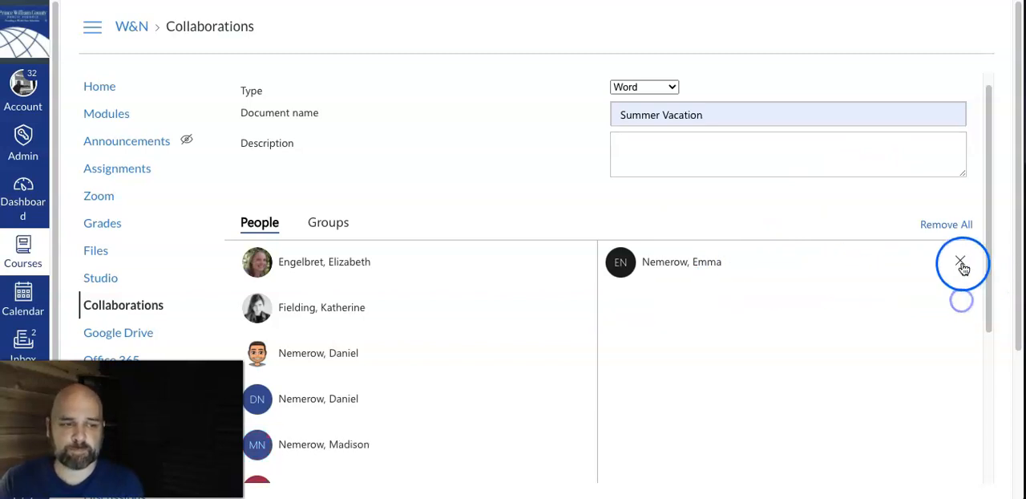
left_click(959, 260)
Step: Add two people from the end of the course roster as collaborators, and remove them both
scroll(385, 366, "down", 3)
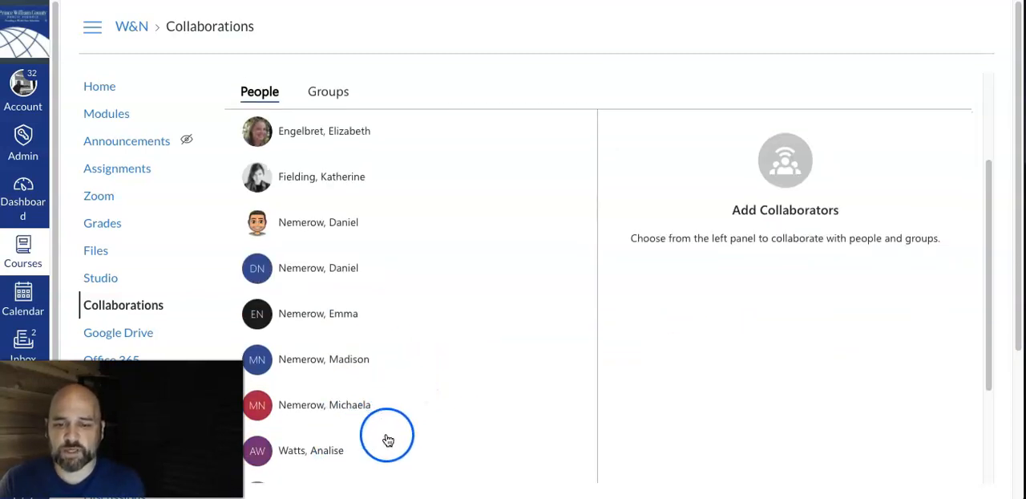
scroll(357, 457, "down", 1)
left_click(329, 479)
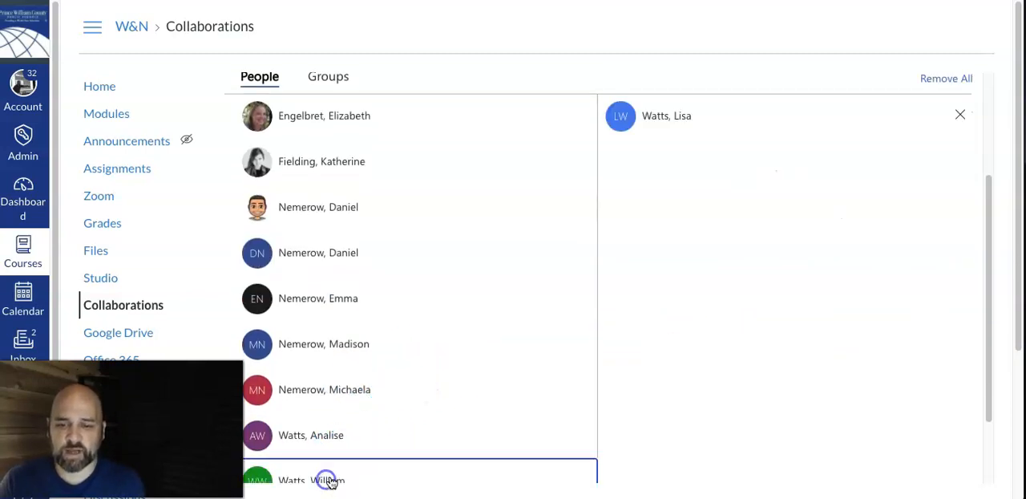
left_click(361, 426)
scroll(740, 270, "up", 1)
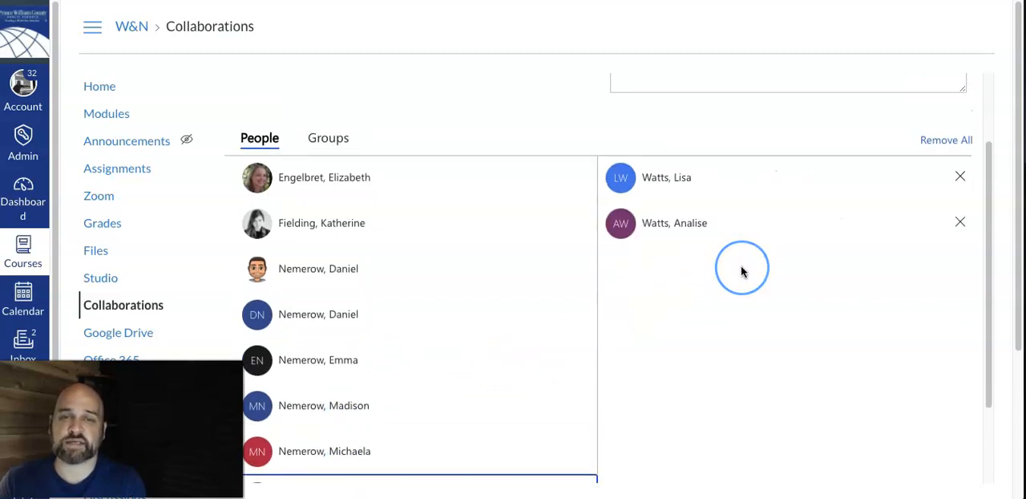
left_click(954, 222)
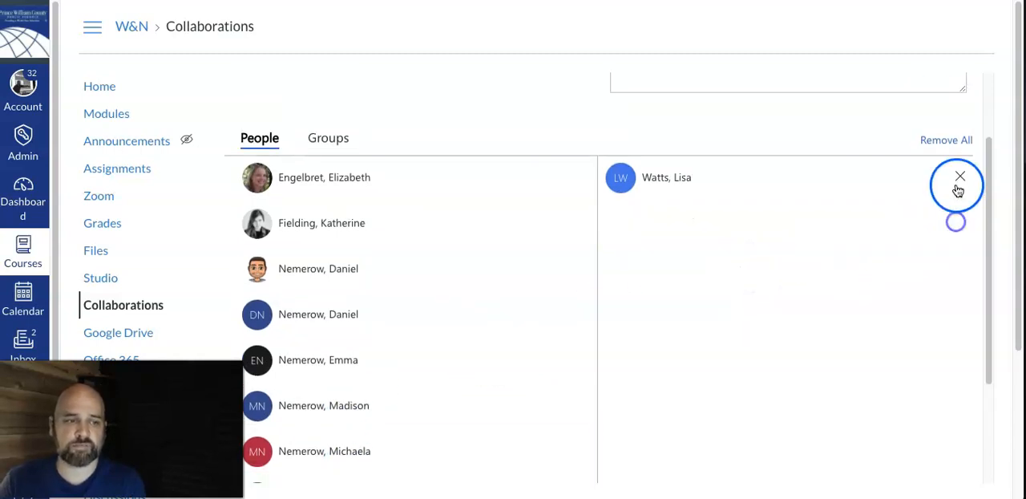
left_click(960, 176)
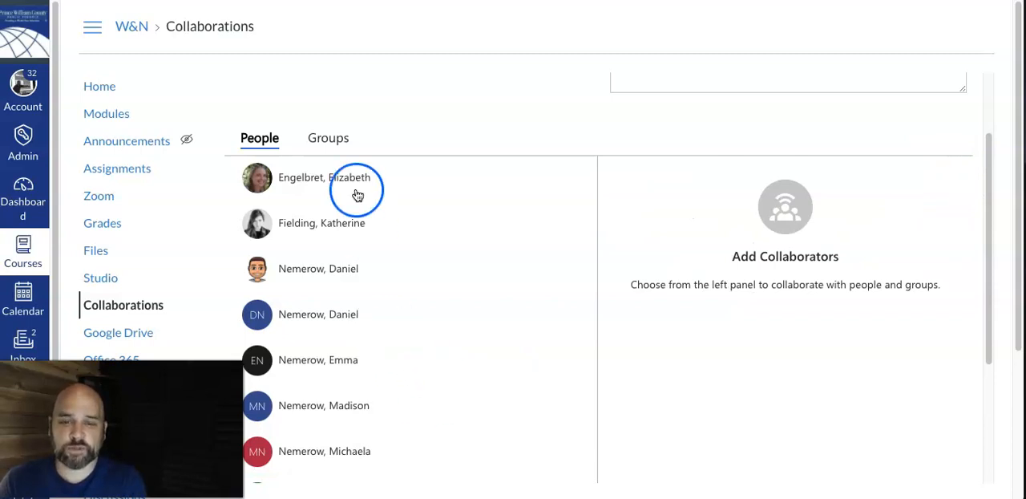
Step: Add the Podcast Project 1 group as a collaborator, and remove the group again
left_click(337, 145)
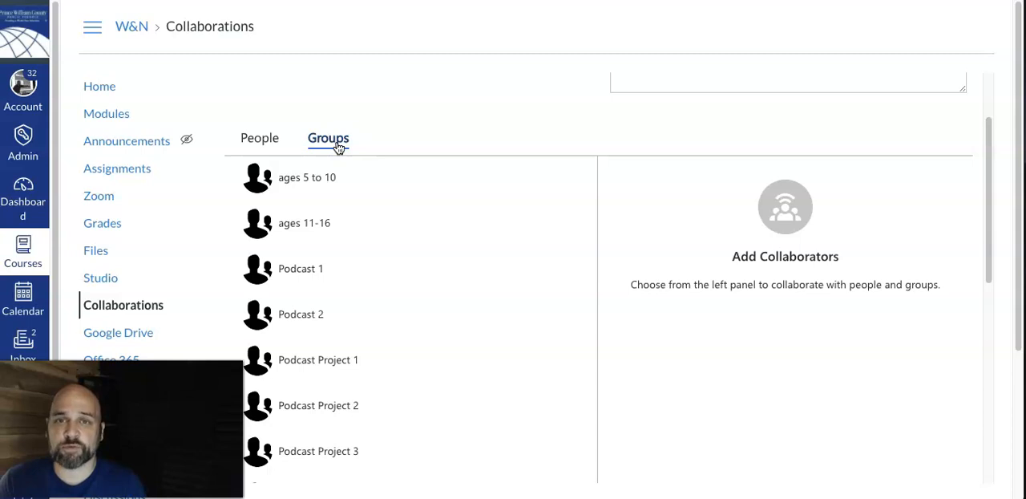
left_click(337, 148)
left_click(340, 359)
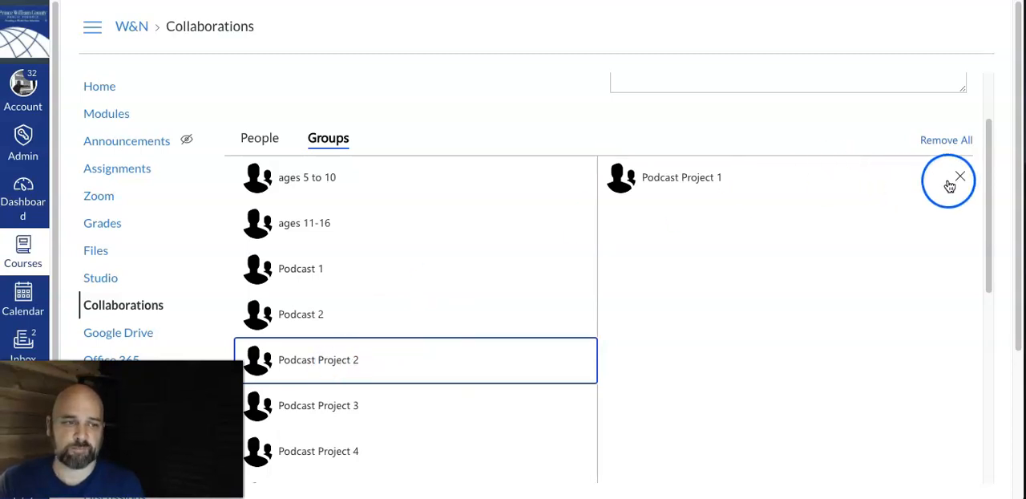
left_click(961, 176)
Step: Choose two individual course members as collaborators and save the Summer Vacation collaboration
left_click(260, 138)
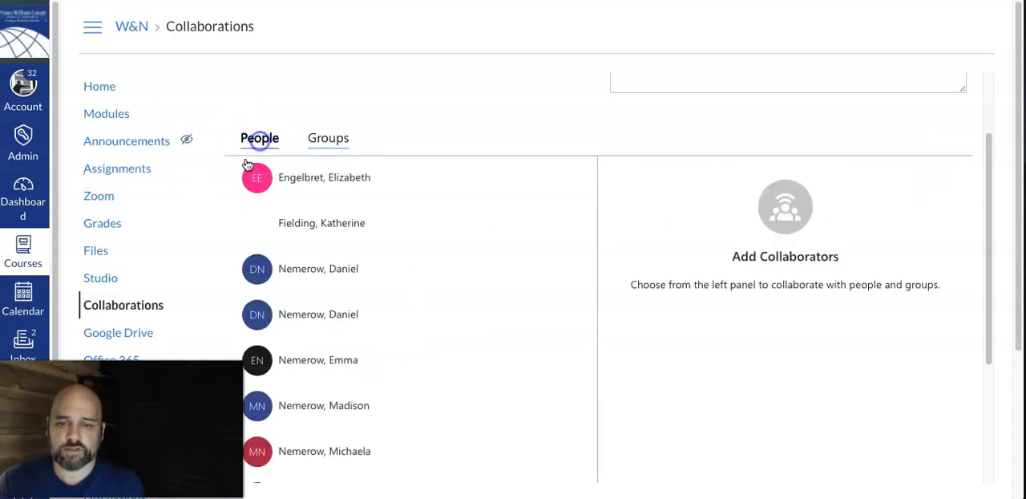
left_click(334, 275)
left_click(331, 449)
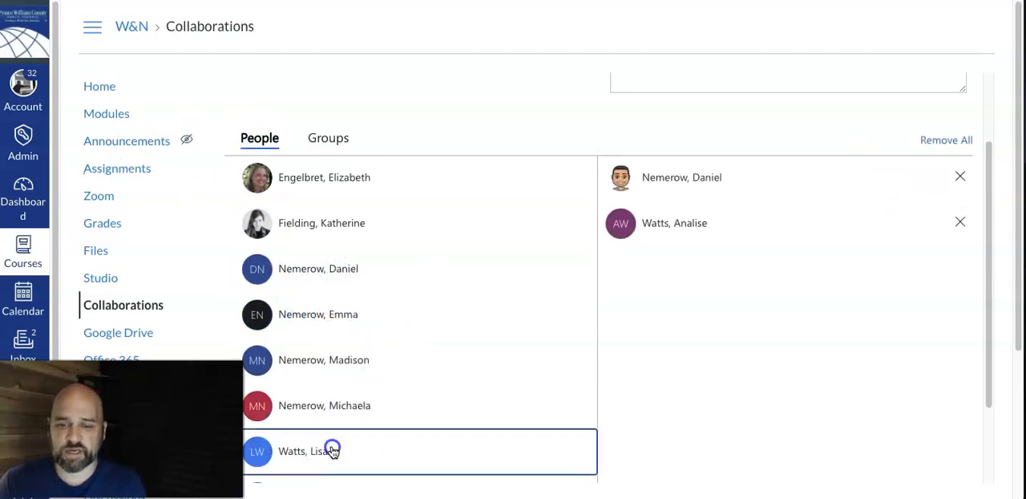
scroll(774, 332, "up", 1)
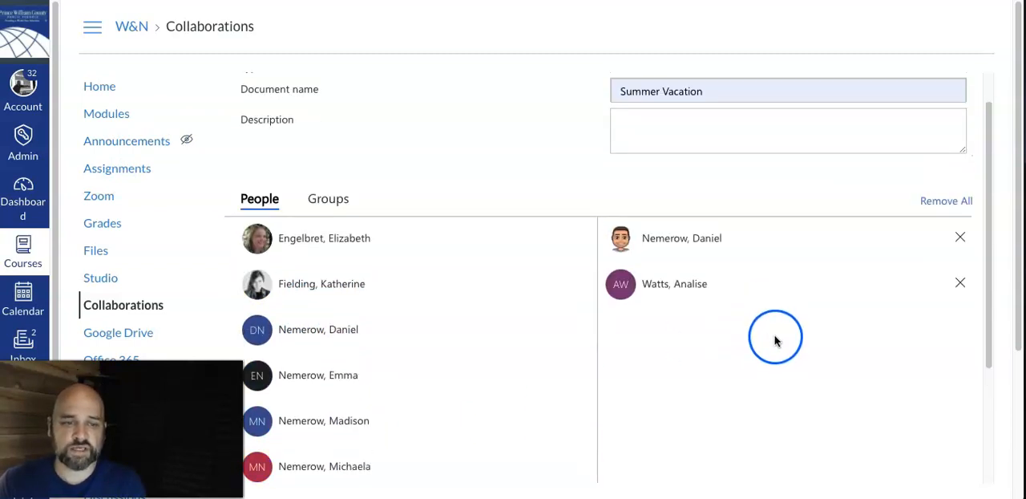
scroll(781, 349, "down", 2)
left_click(940, 445)
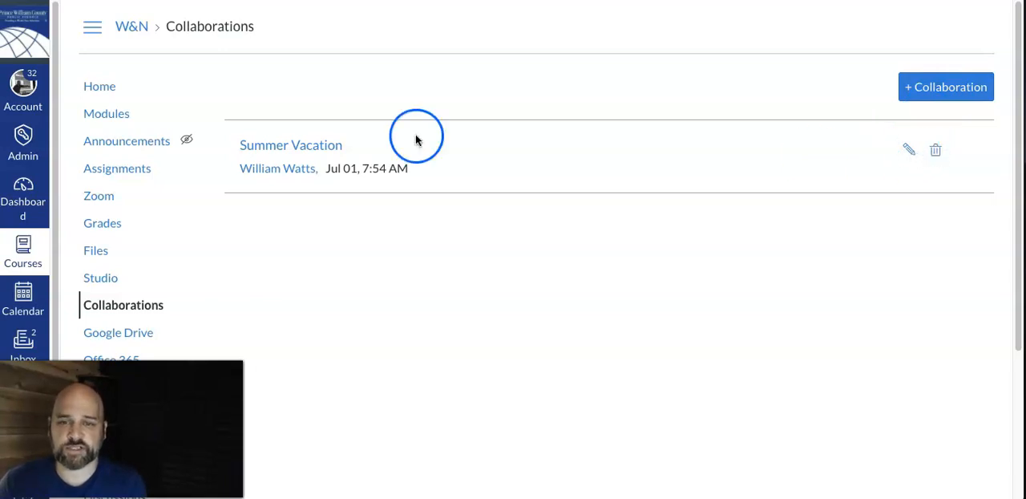
Step: Open the Summer Vacation document for editing in the browser version of Word and enter the text "After summer"
left_click(275, 149)
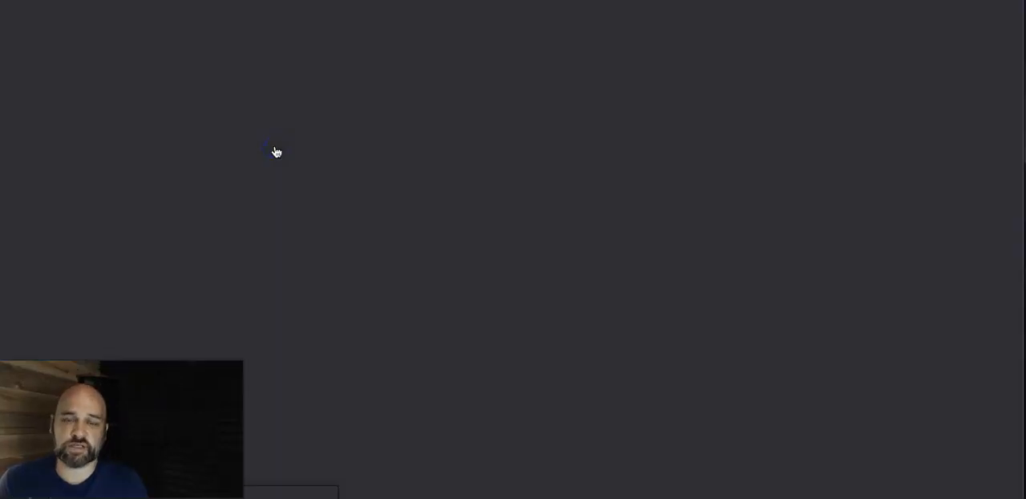
left_click(313, 150)
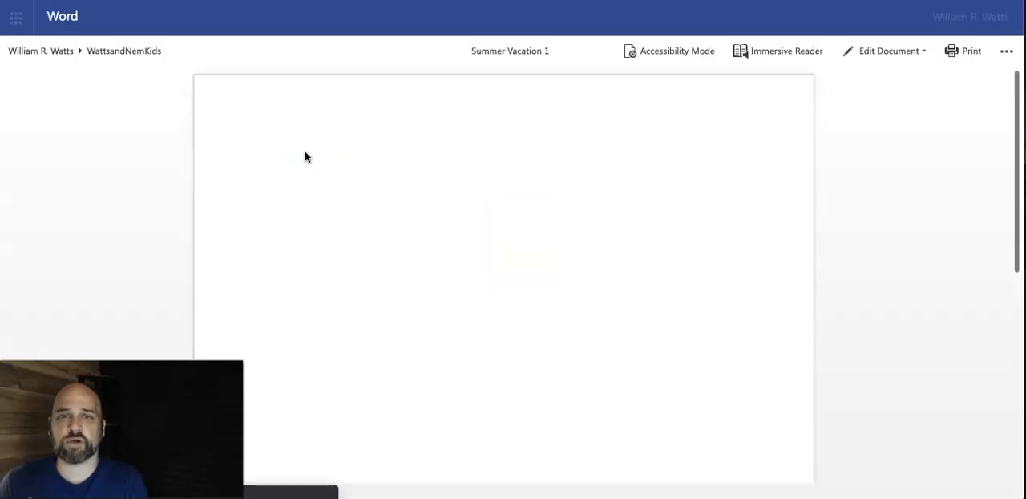
left_click(911, 50)
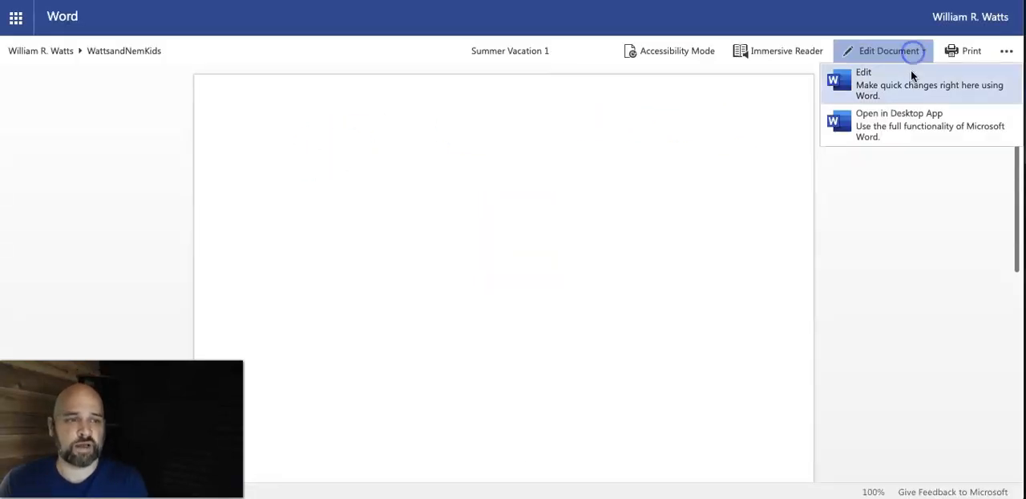
left_click(908, 86)
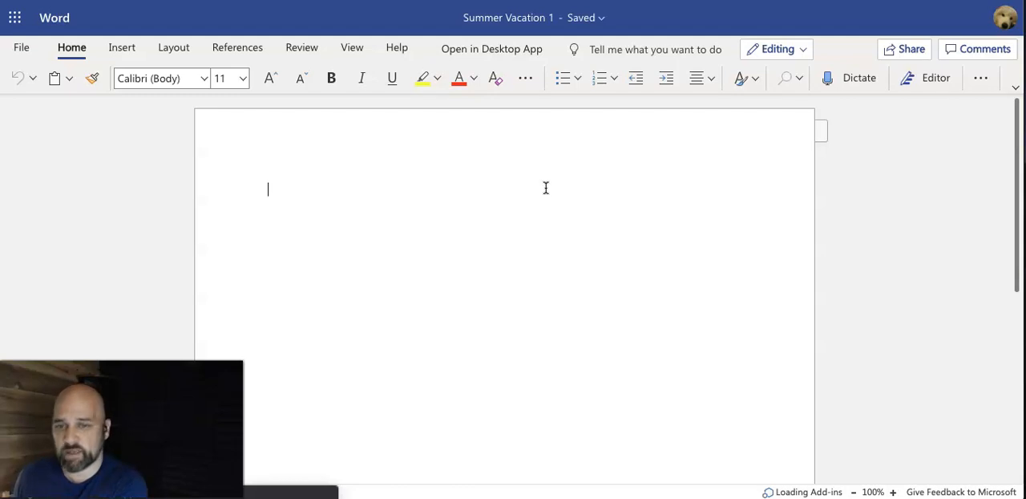
type("After summer")
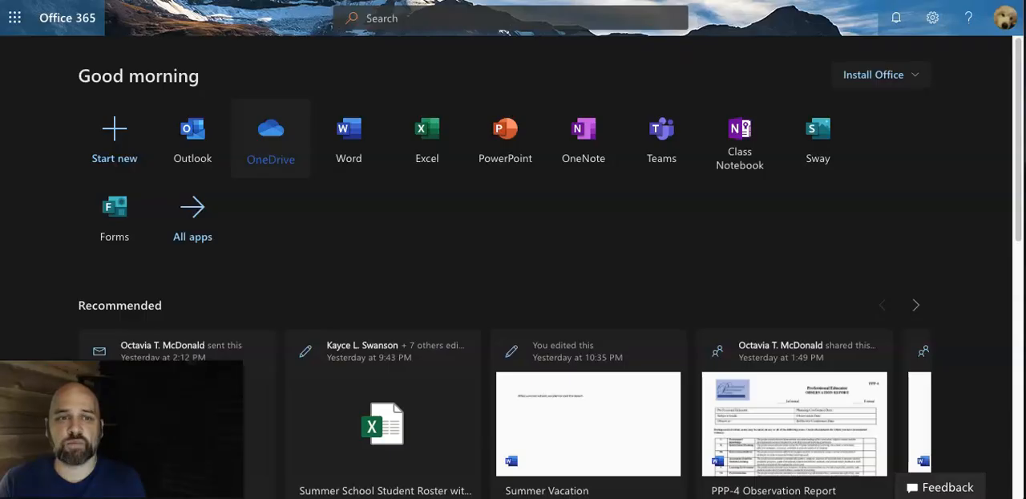
Step: Switch to OneDrive and look in the WattsandNemKids folder inside Canvas for the collaboration document
left_click(277, 144)
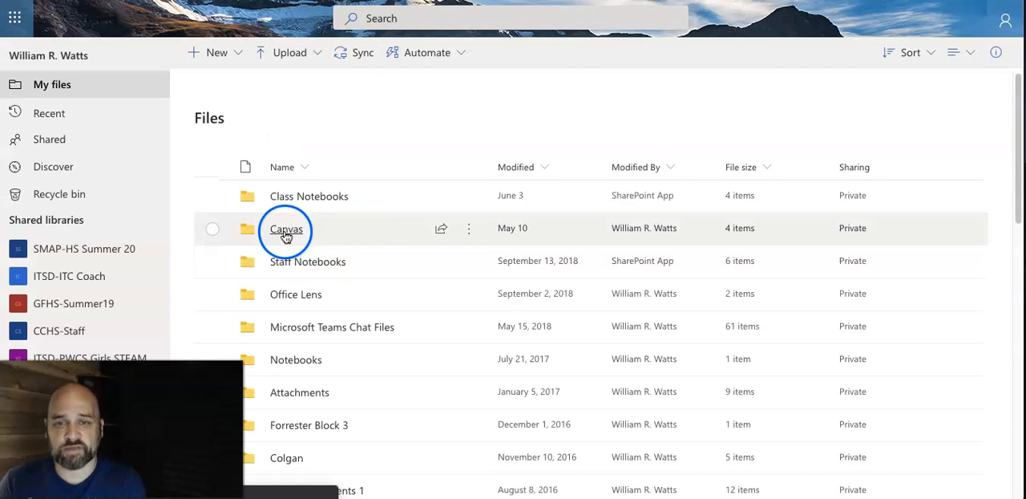
left_click(286, 231)
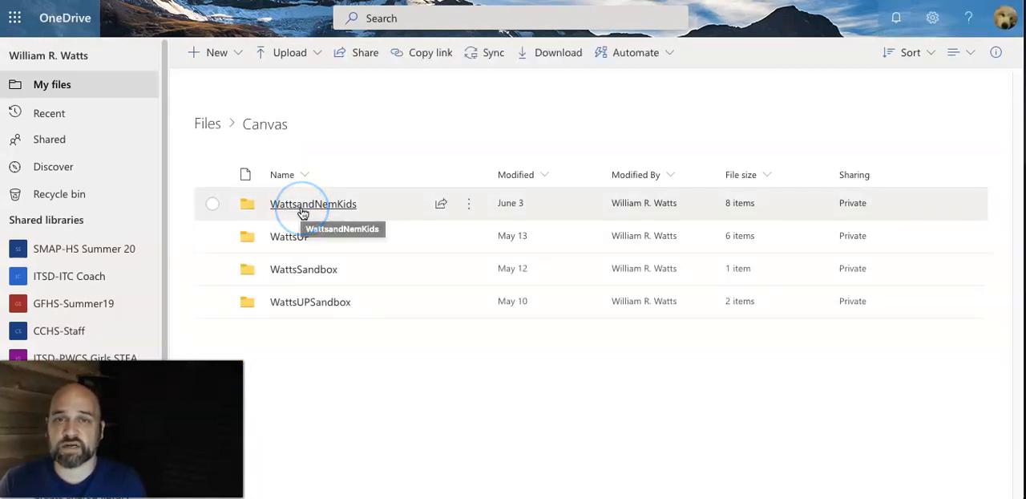
left_click(302, 206)
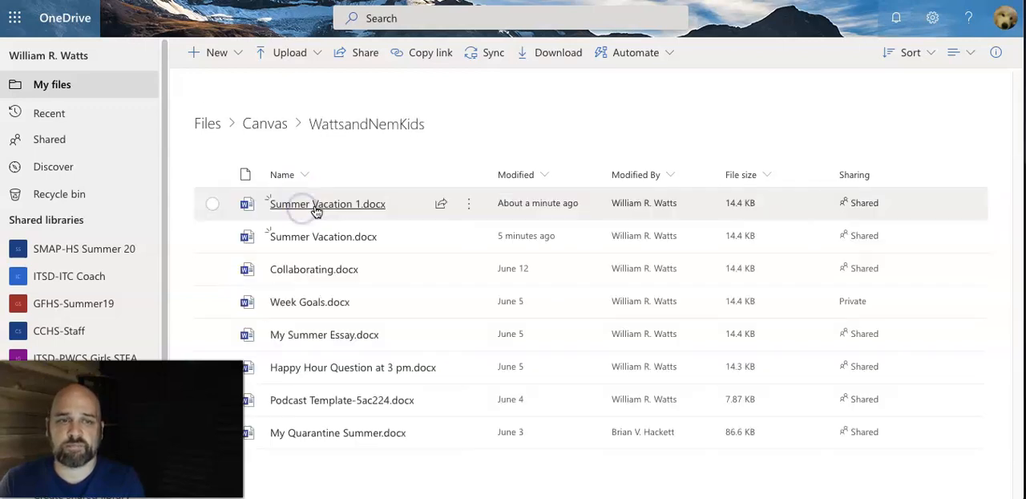
mouse_move(336, 210)
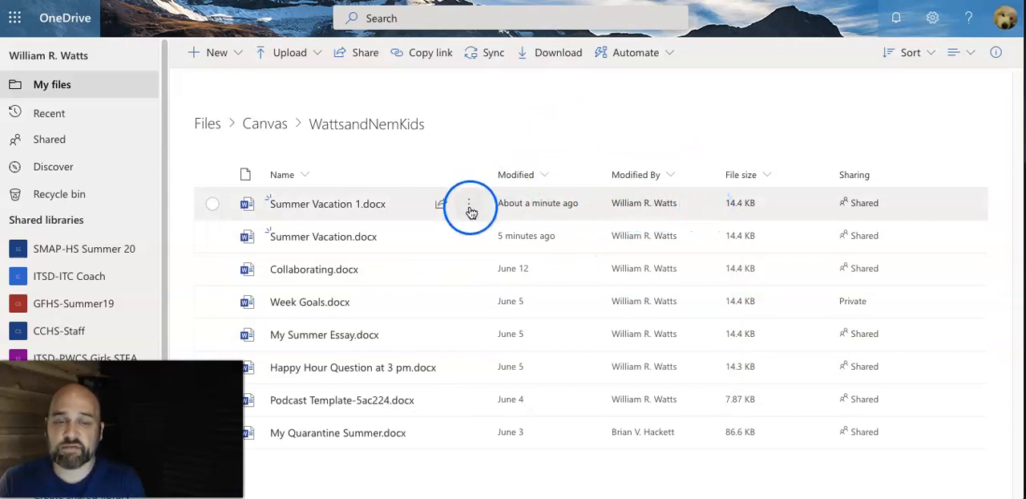
mouse_move(469, 210)
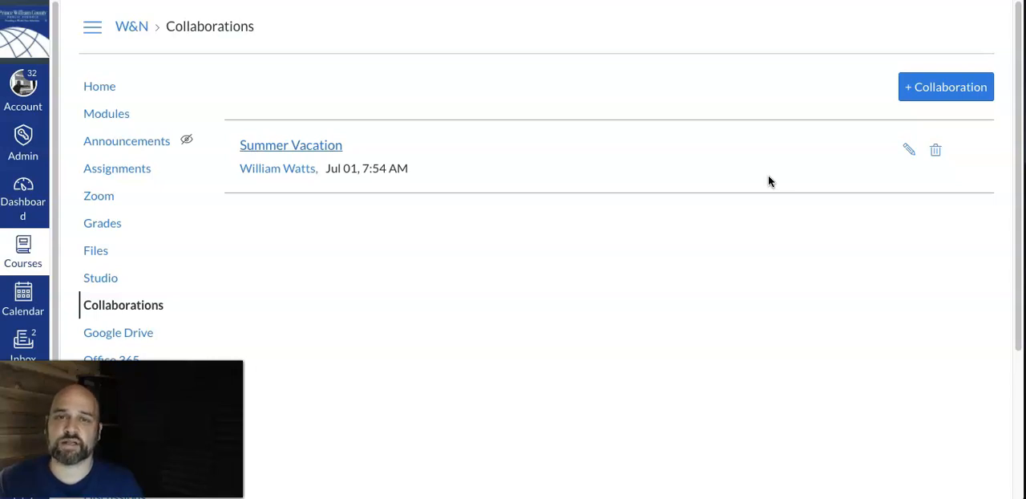
left_click(493, 35)
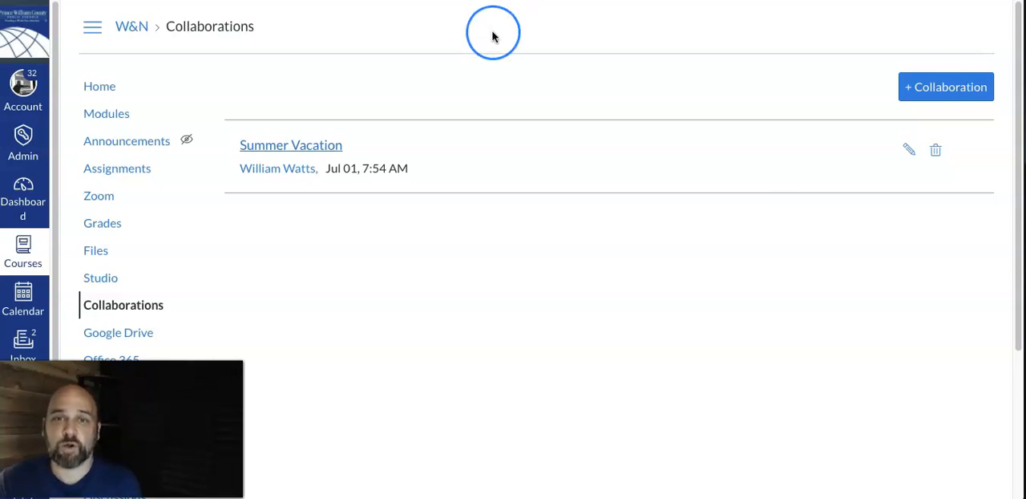